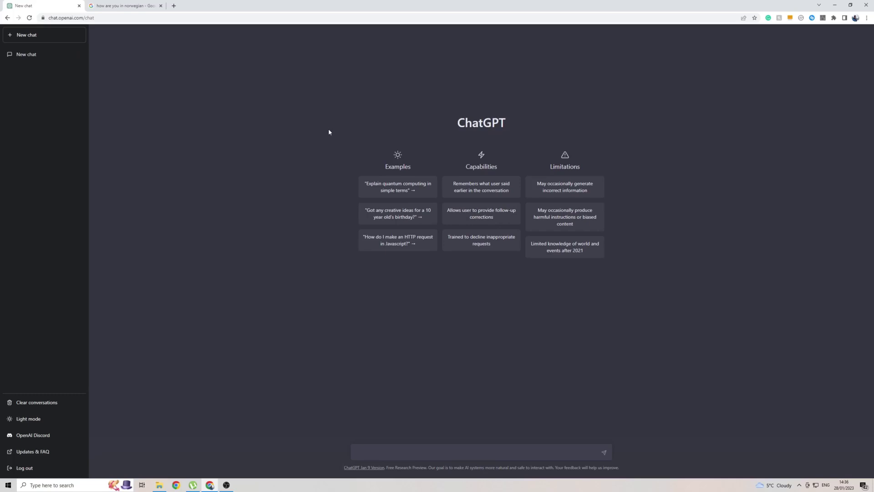
Use Chrome's translate menu to pick Norwegian as the target language and translate the ChatGPT page.
{"action": "right_click", "coordinate": [670, 173]}
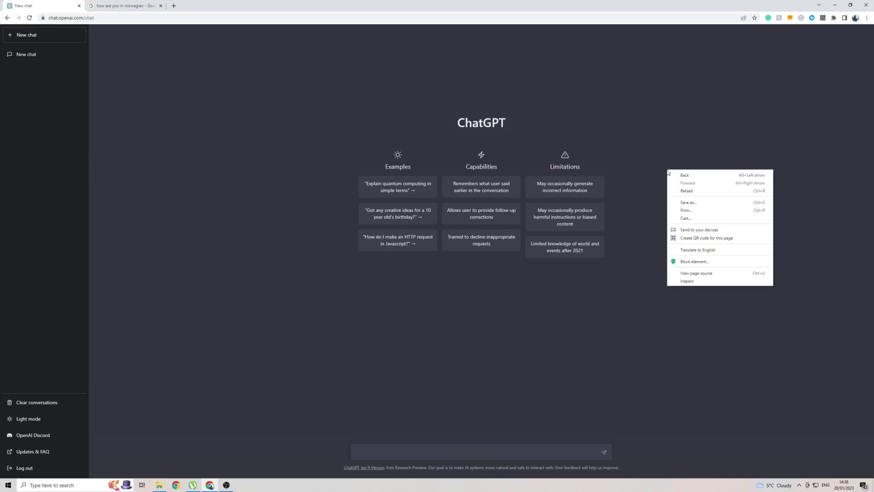
{"action": "left_click", "coordinate": [700, 250]}
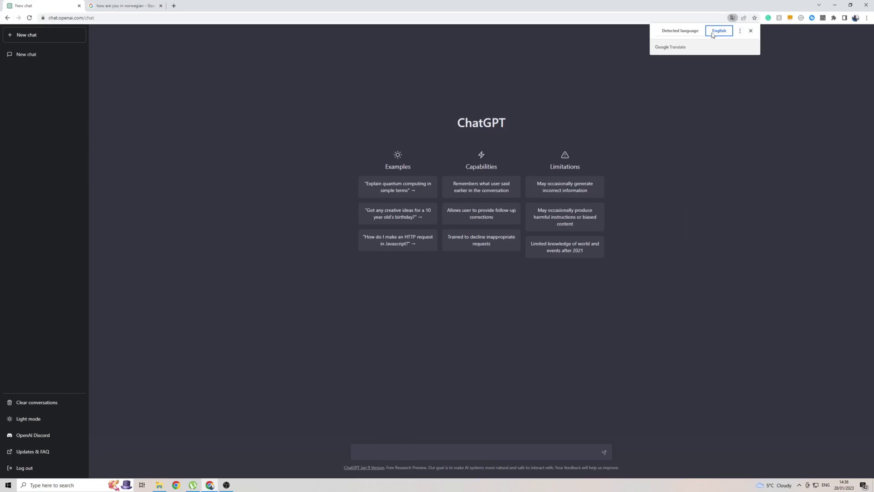
{"action": "left_click", "coordinate": [740, 32]}
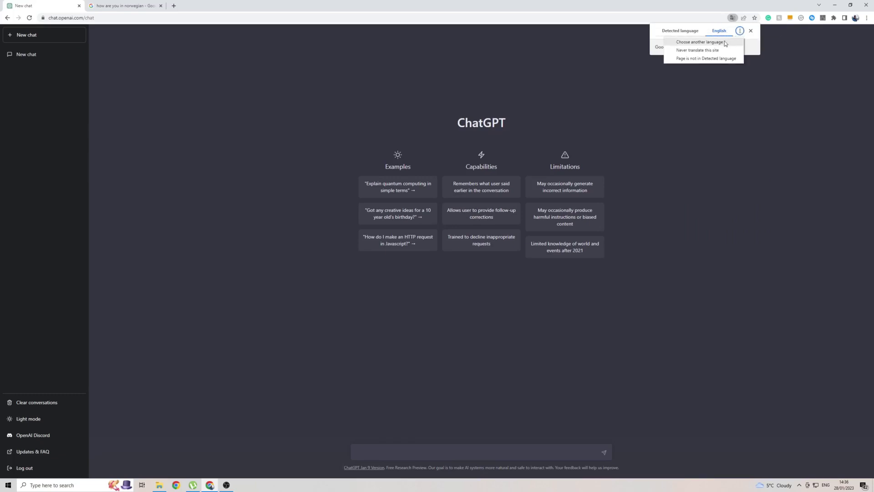
{"action": "left_click", "coordinate": [726, 43]}
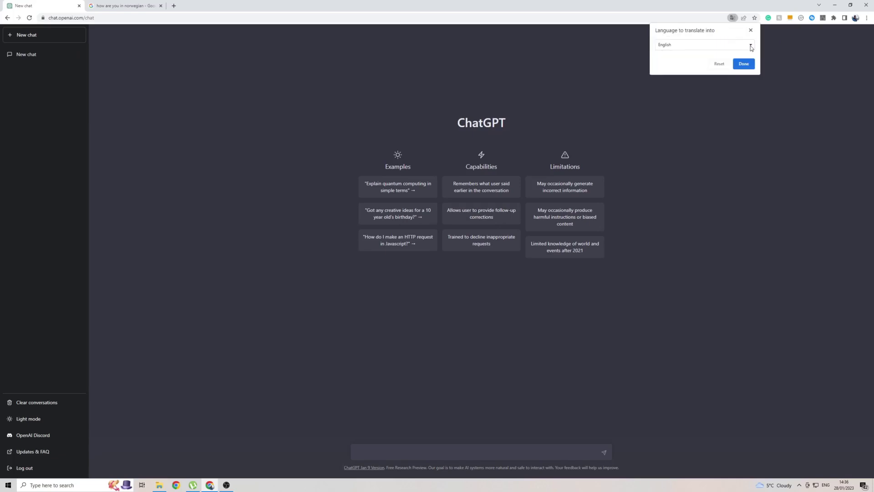
{"action": "left_click", "coordinate": [751, 46]}
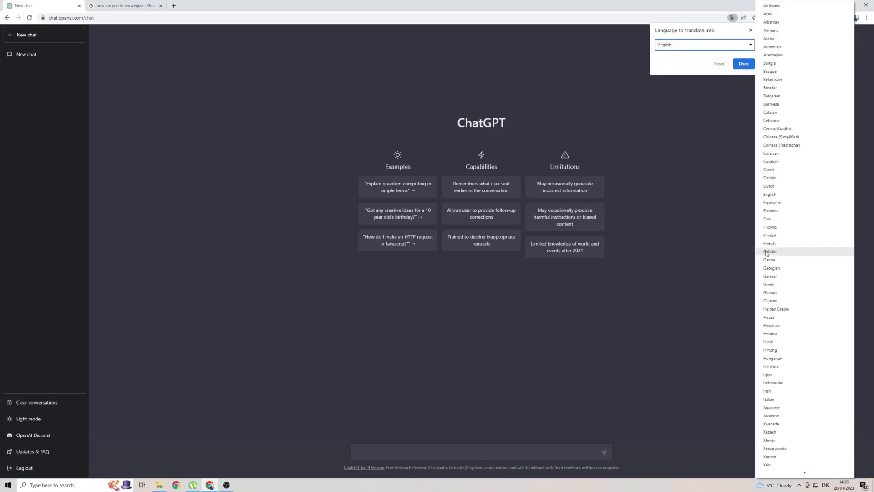
{"action": "scroll", "coordinate": [794, 293], "scroll_direction": "down", "scroll_amount": 3}
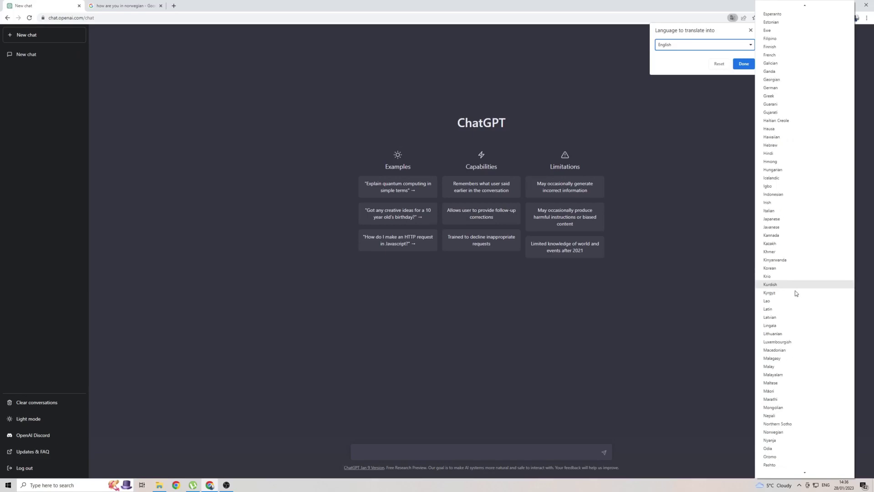
{"action": "scroll", "coordinate": [792, 308], "scroll_direction": "down", "scroll_amount": 1}
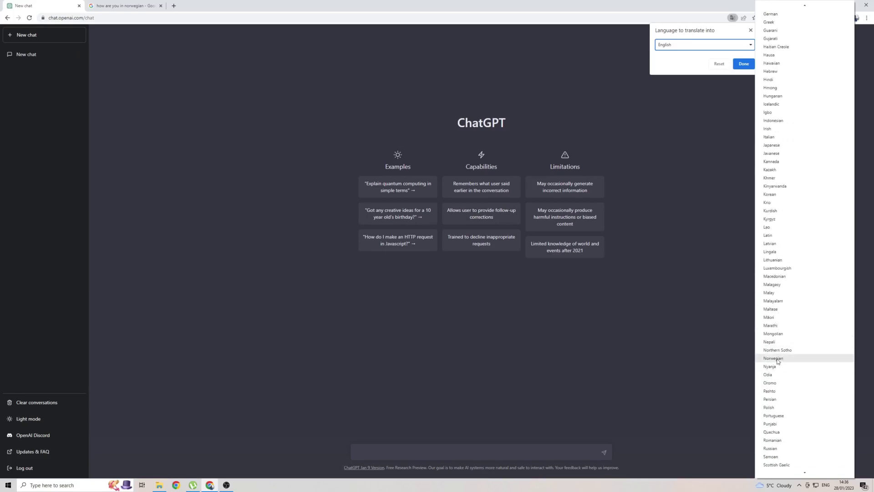
{"action": "left_click", "coordinate": [777, 358]}
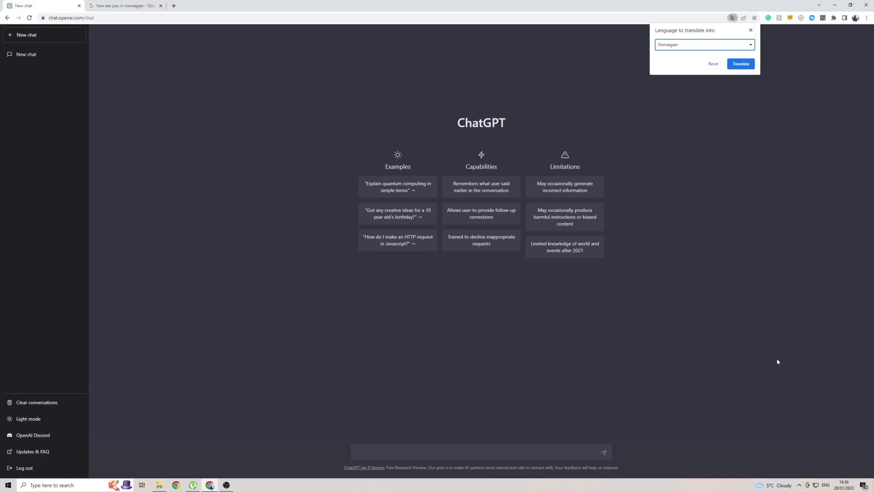
{"action": "left_click", "coordinate": [742, 66]}
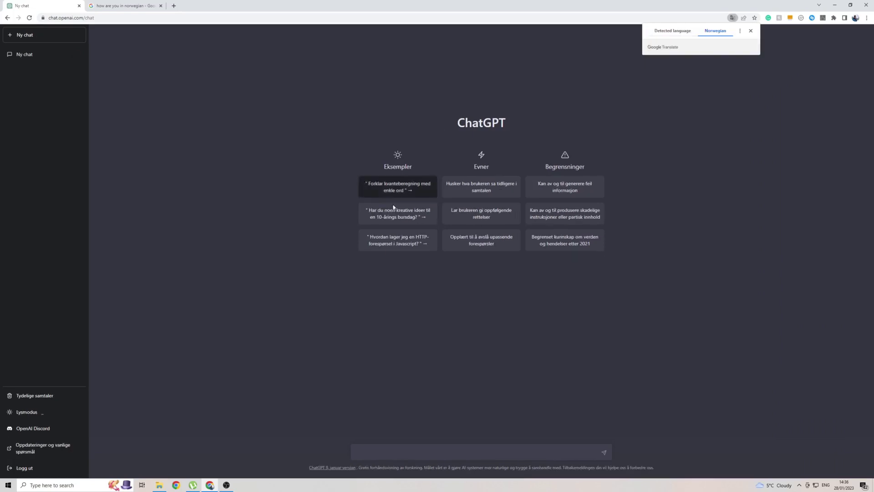
Dismiss the translation bubble and send the question 'hvordan føler du deg'.
{"action": "left_click", "coordinate": [451, 314]}
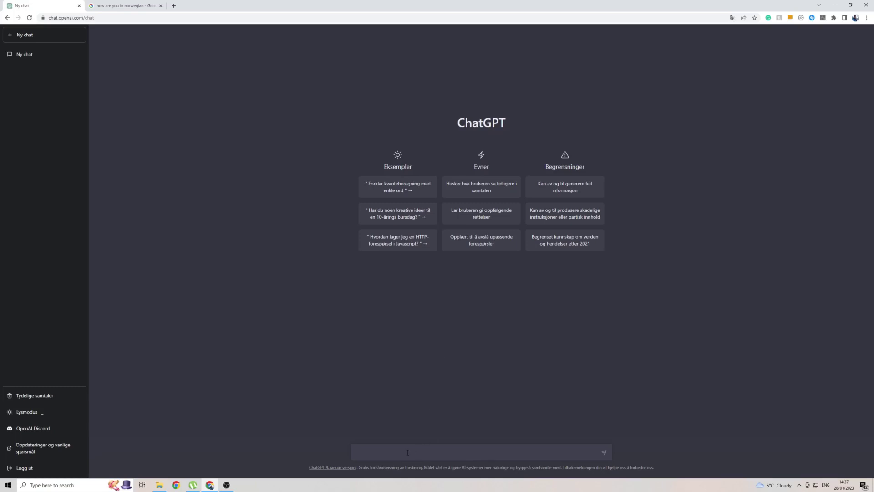
{"action": "key", "text": "Return"}
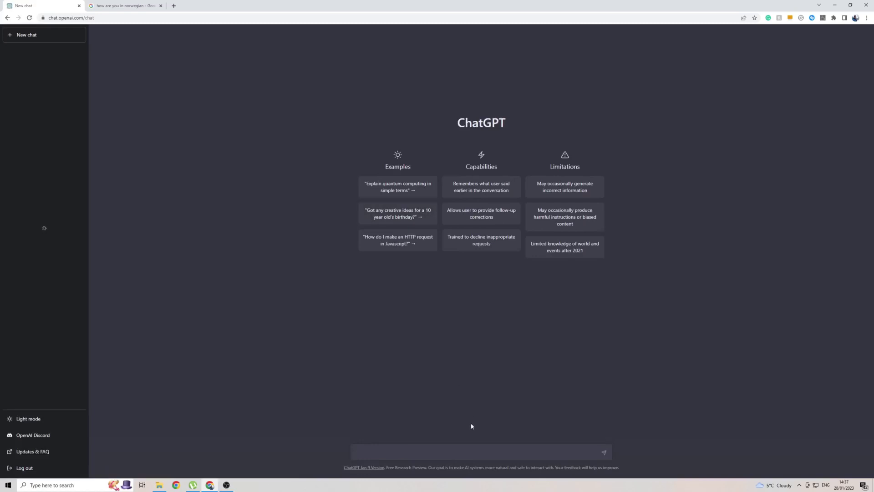
{"action": "type", "text": "Hvordan har du det"}
Send 'Hvordan har du det' and let ChatGPT generate its Norwegian reply.
{"action": "key", "text": "Return"}
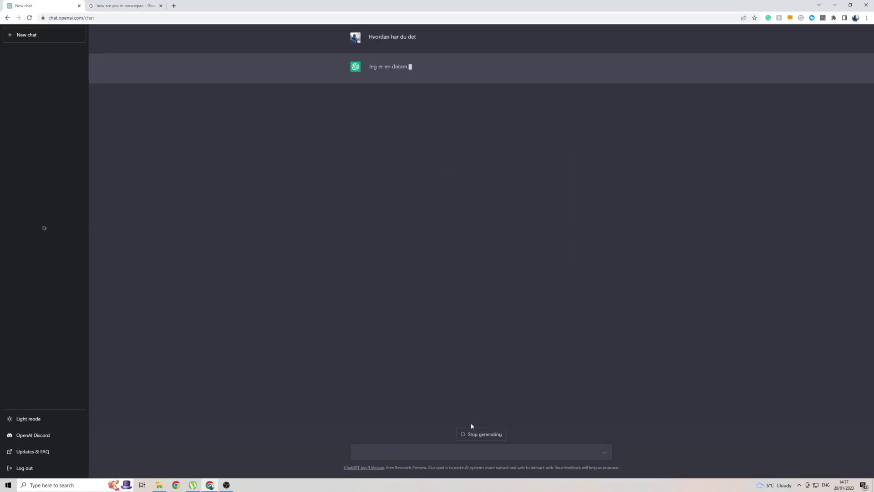